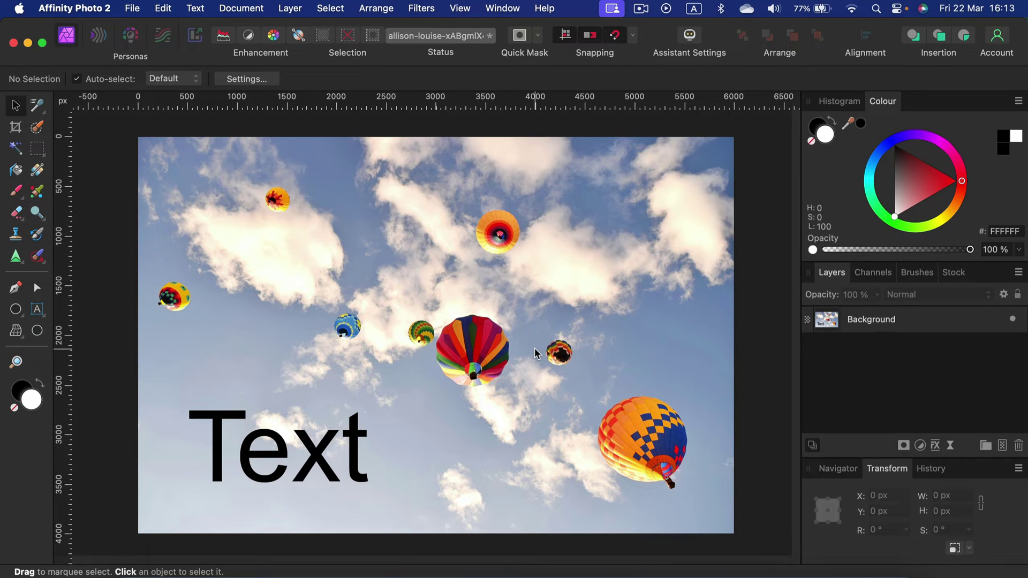
- Select the Background layer of the 6000 × 4000 px hot-air-balloon photo in the Layers panel
click(943, 324)
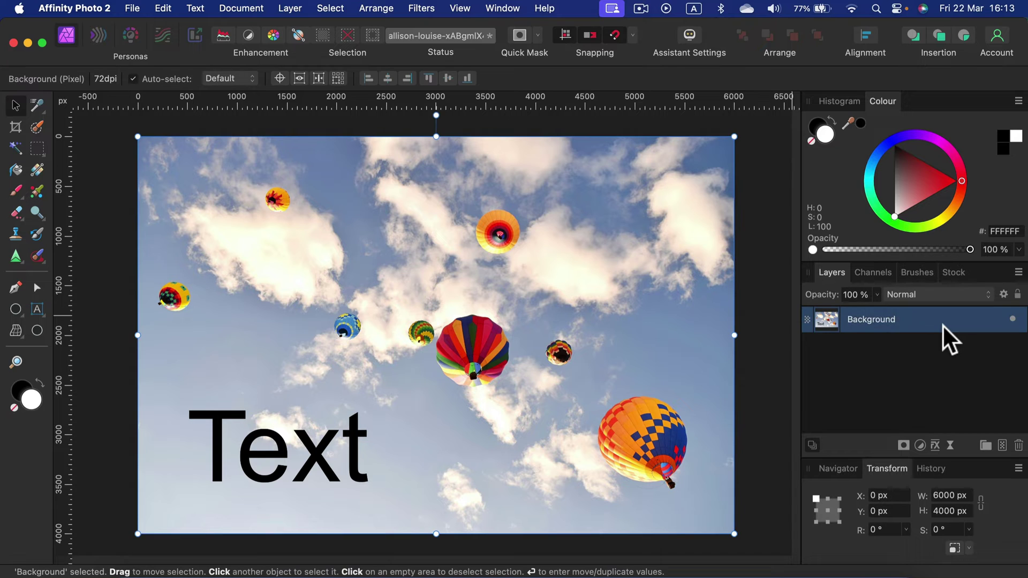
- Flood-select the black letters T, e, x and t in Add mode
click(15, 146)
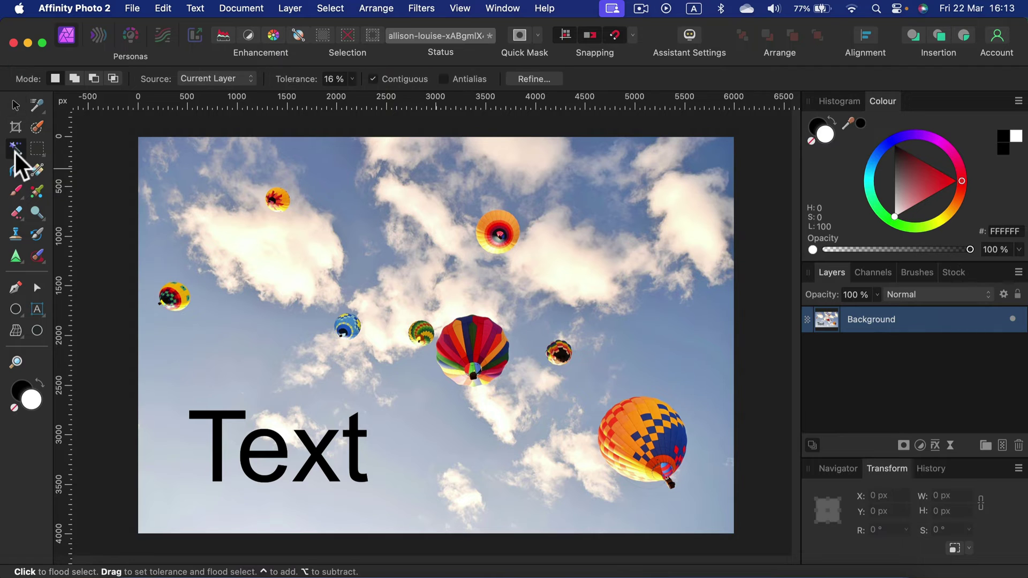
click(75, 79)
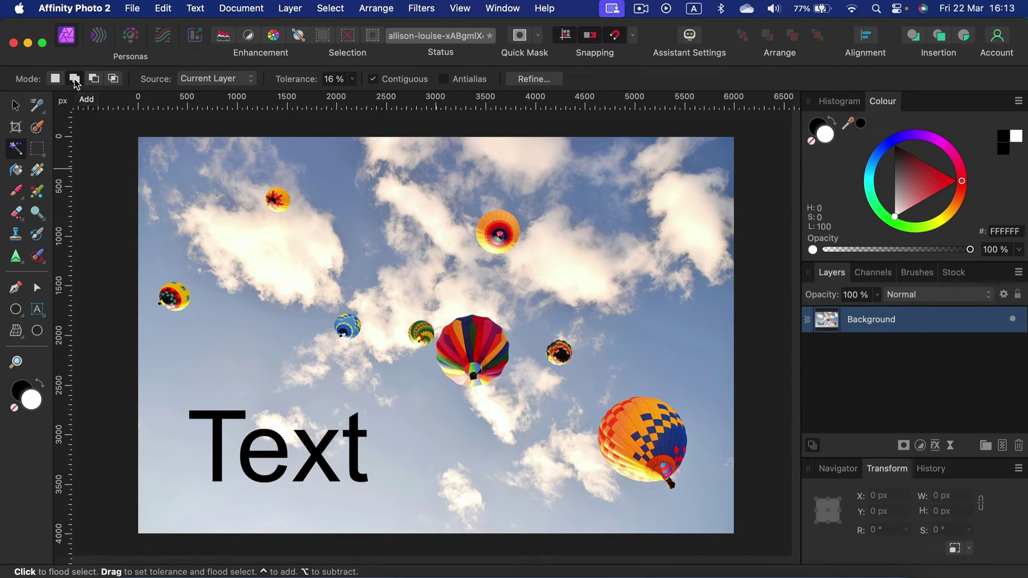
click(216, 413)
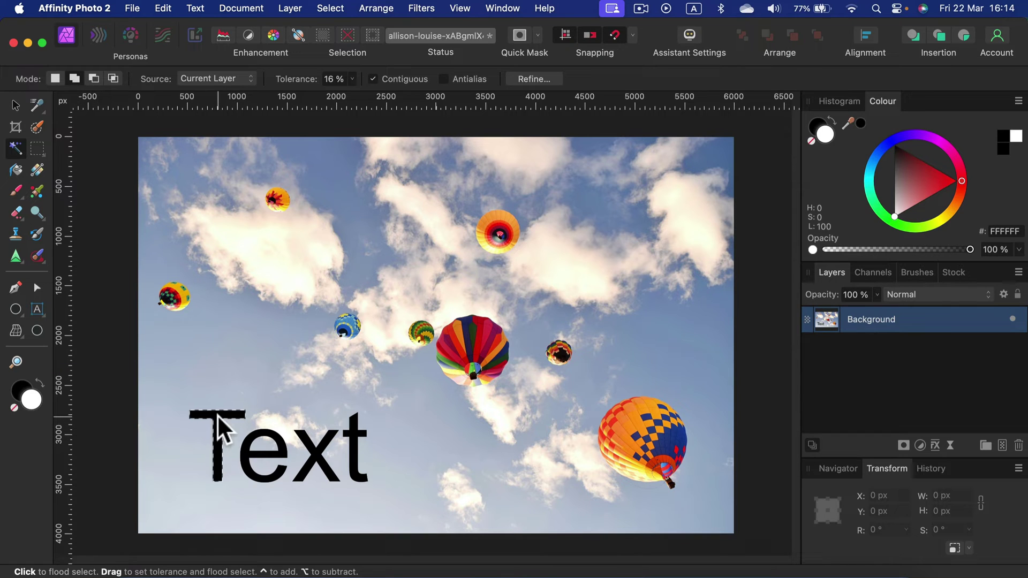
click(288, 455)
click(310, 451)
click(363, 435)
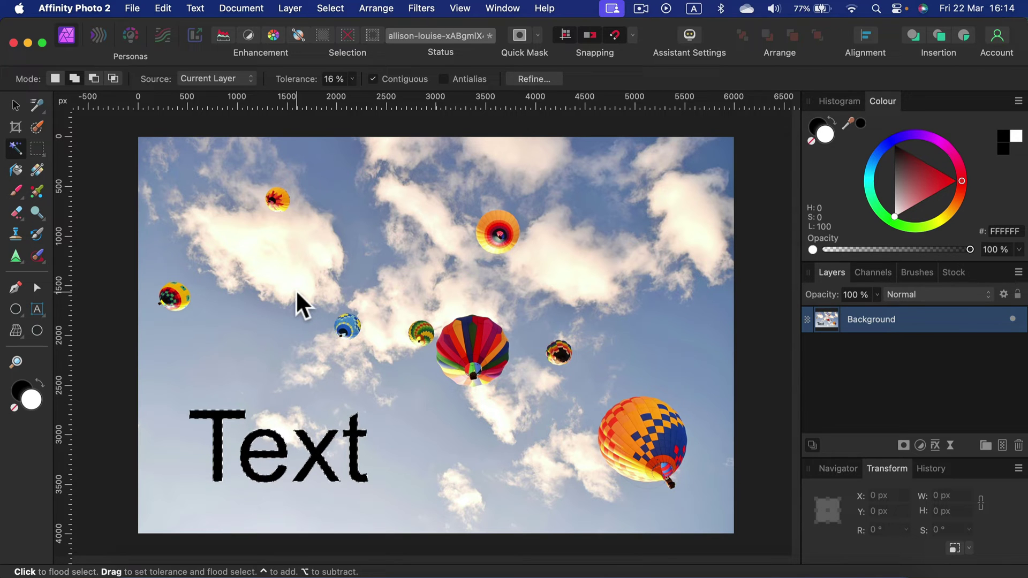
click(331, 8)
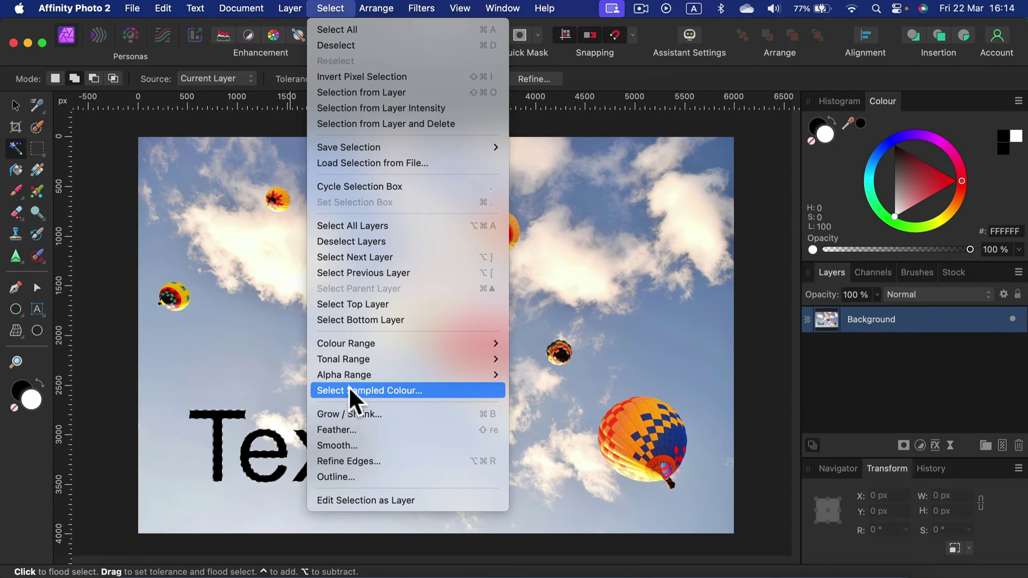
- Grow the letter selection outward with a 61.2 px radius
click(365, 414)
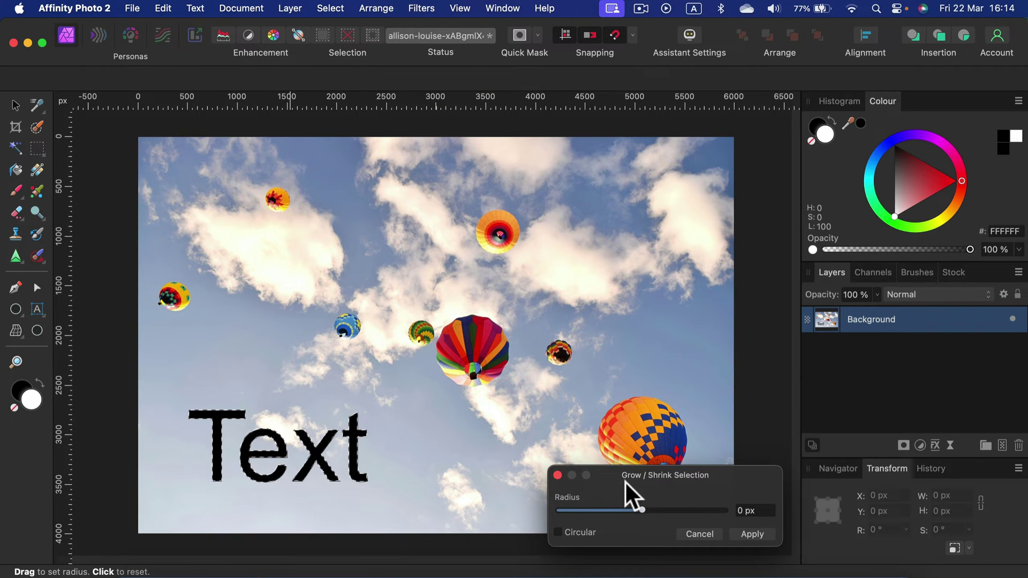
drag(625, 481, 529, 428)
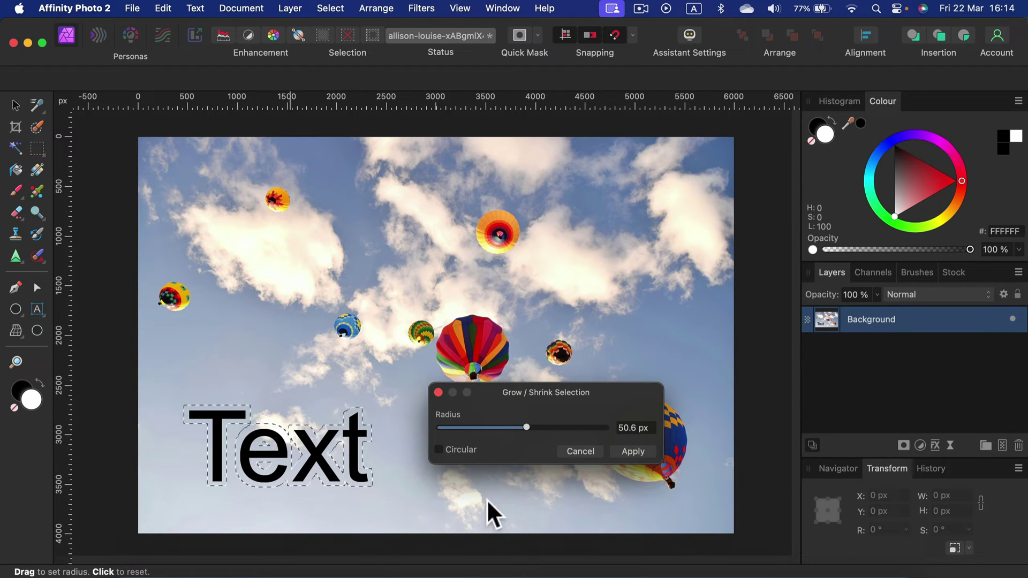
drag(526, 426, 528, 426)
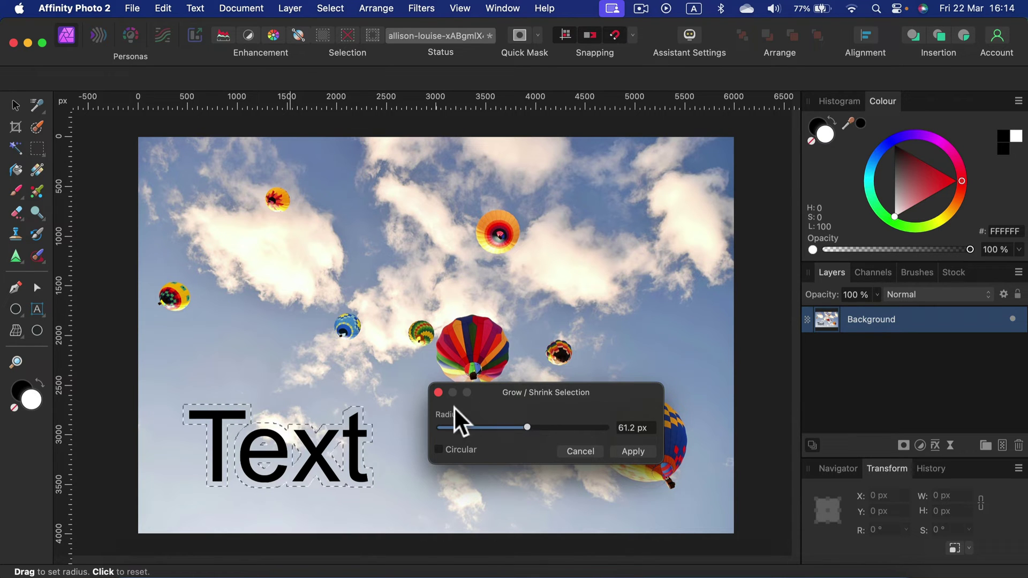
click(634, 452)
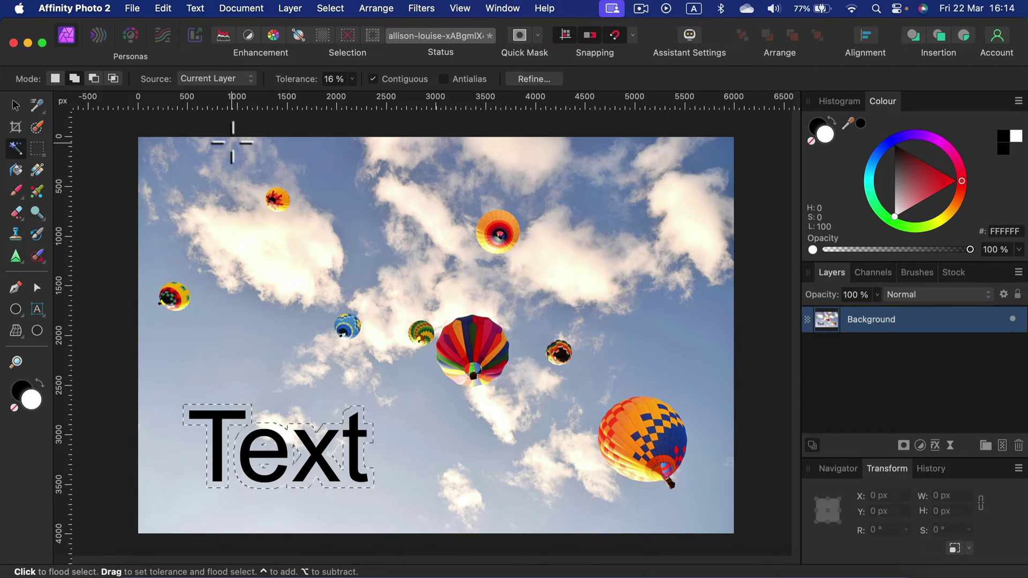
- Fill the selected lettering area using Inpainting from the surrounding sky
click(163, 8)
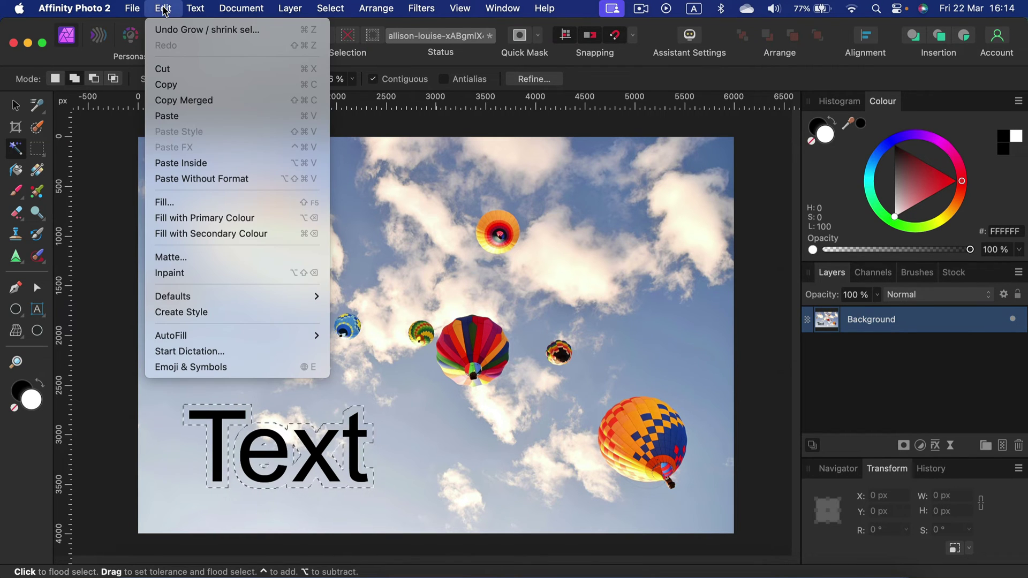
click(175, 202)
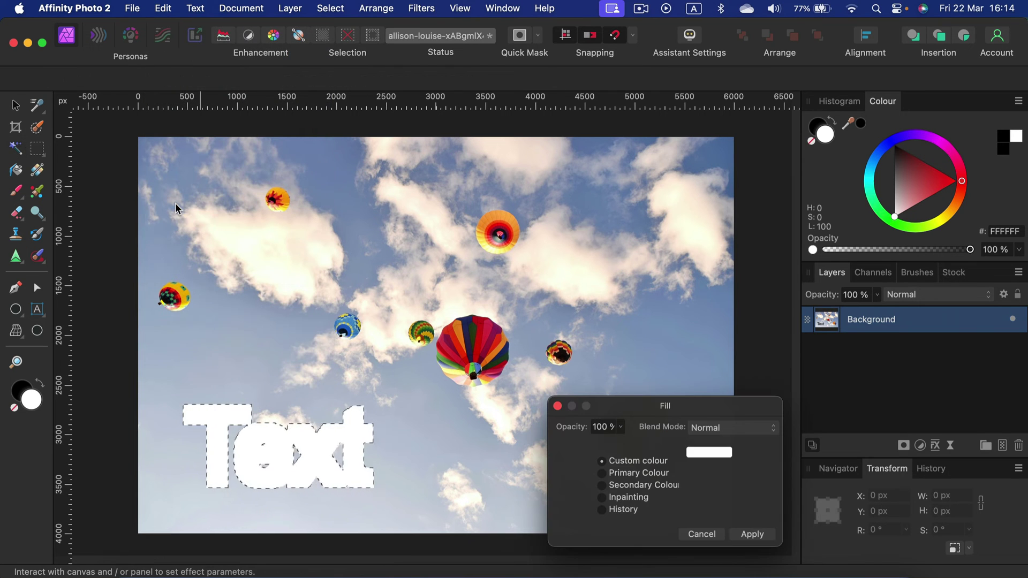
drag(645, 403, 556, 180)
click(516, 282)
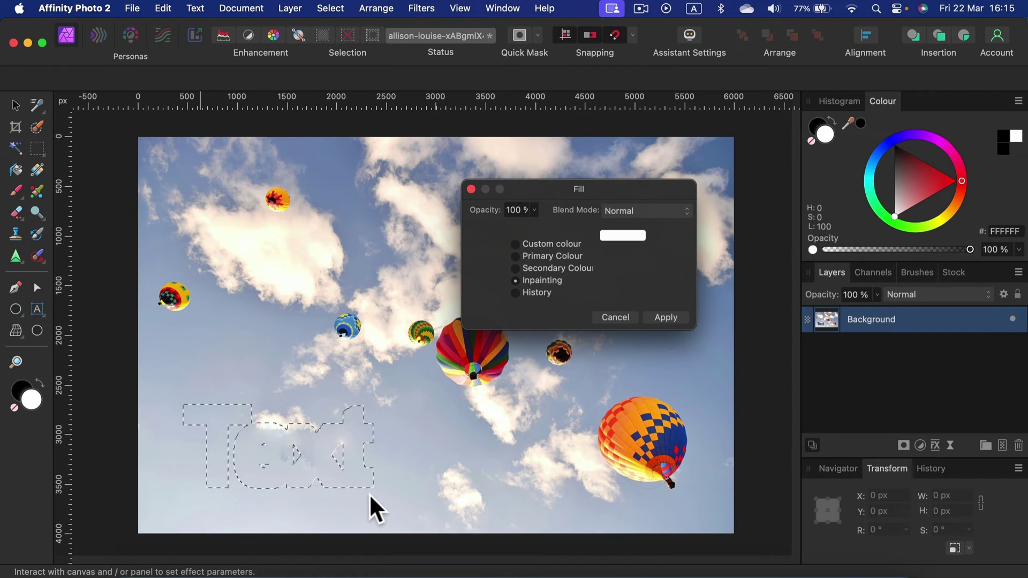
click(665, 317)
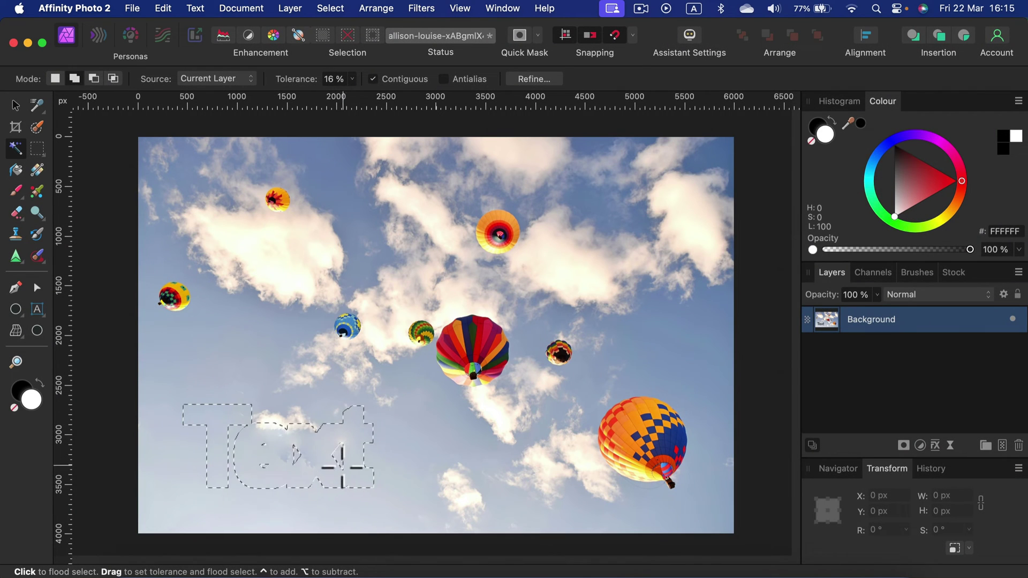
- Deselect, then zoom in and pan to the patched sky where the lettering was
click(331, 7)
click(335, 43)
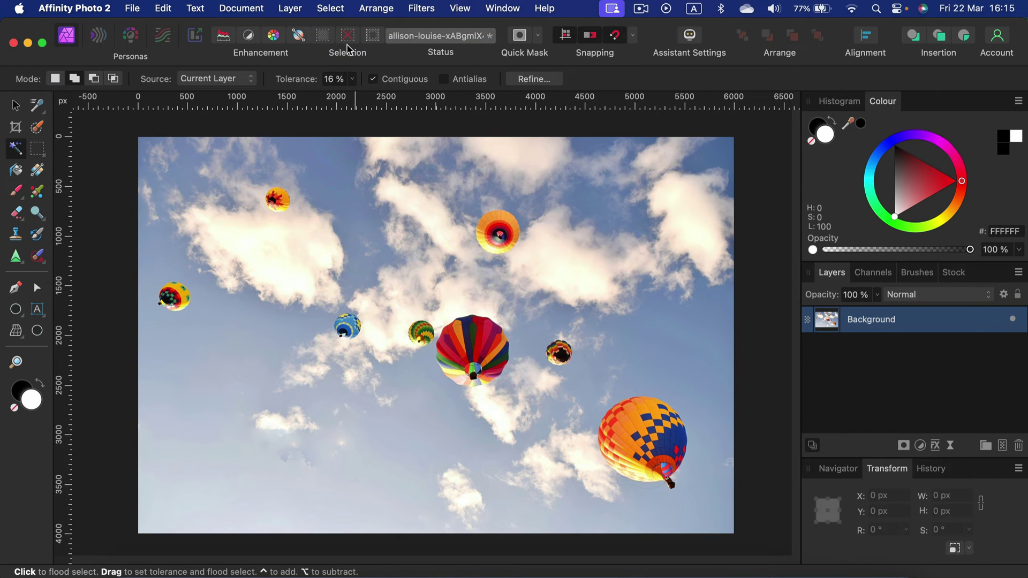
scroll(275, 398, down, 1)
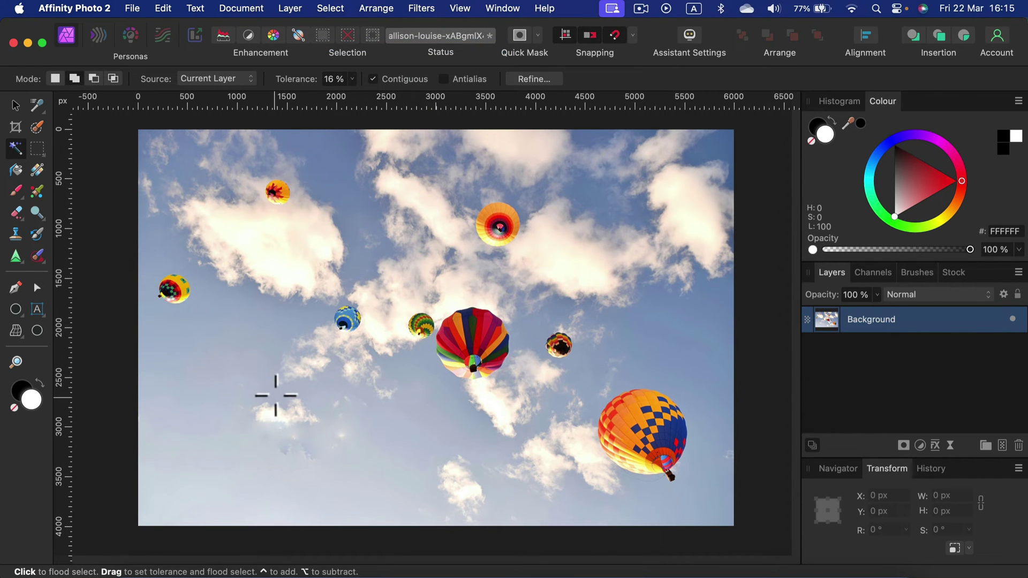
scroll(282, 386, up, 3)
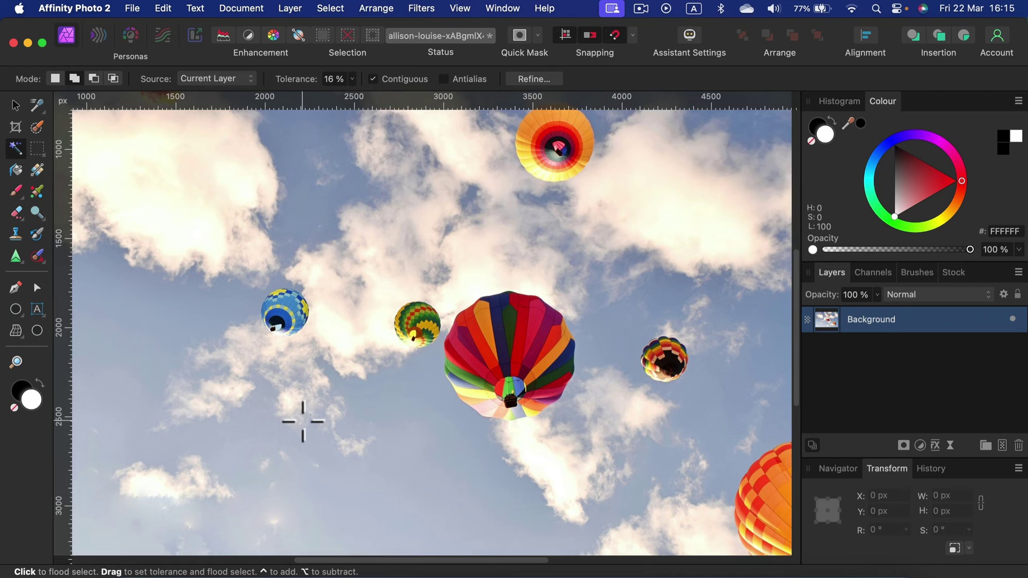
scroll(300, 418, down, 5)
key(space)
drag(248, 345, 428, 413)
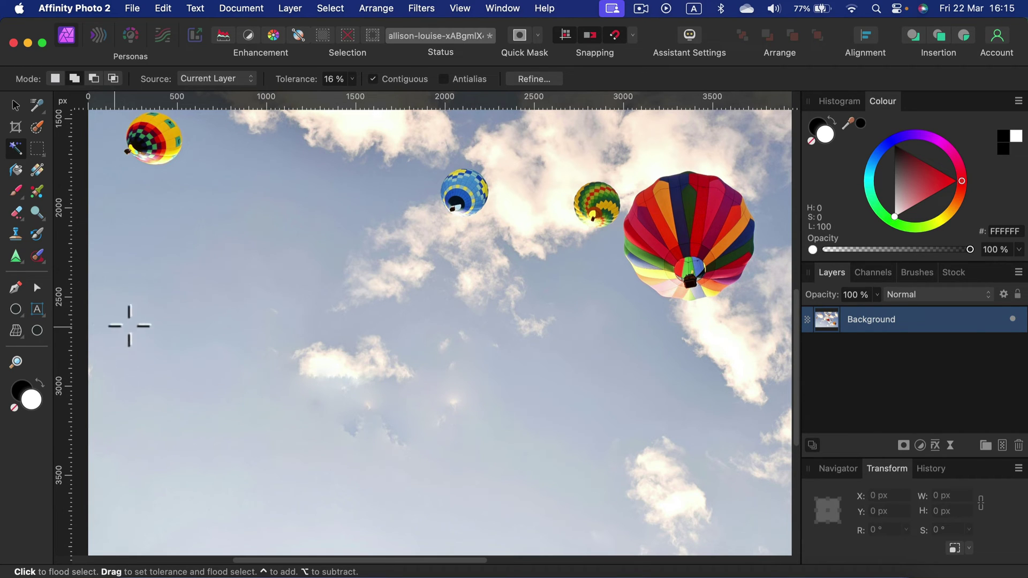
- Choose the Inpainting Brush Tool with 140 px width and 50% hardness
click(39, 257)
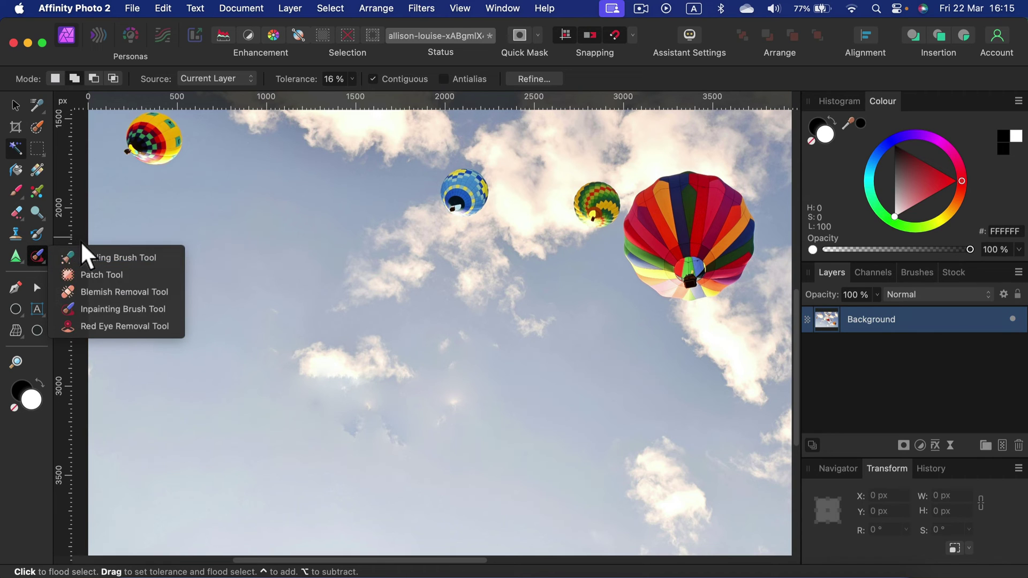
click(139, 309)
click(90, 79)
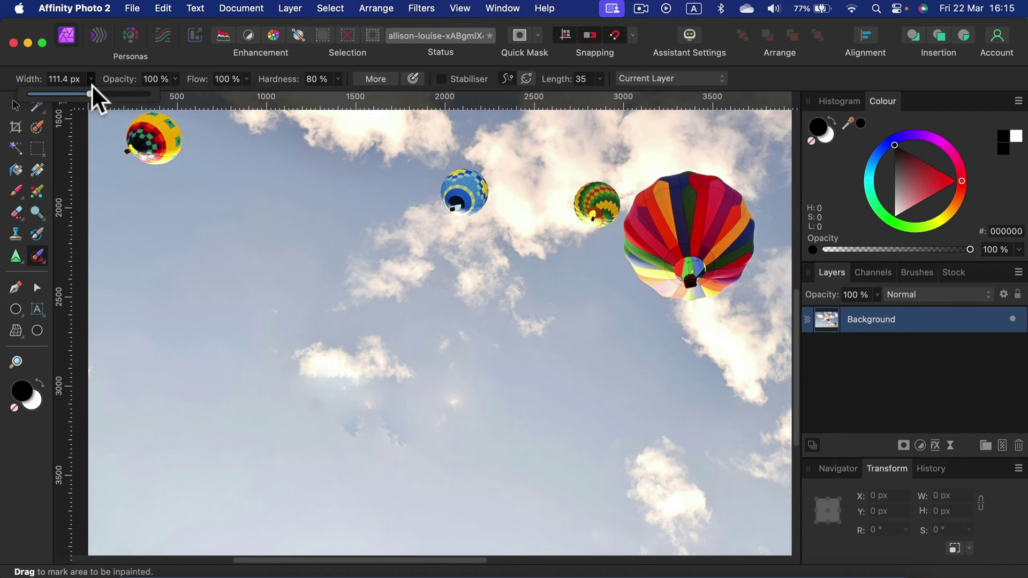
click(92, 89)
click(337, 77)
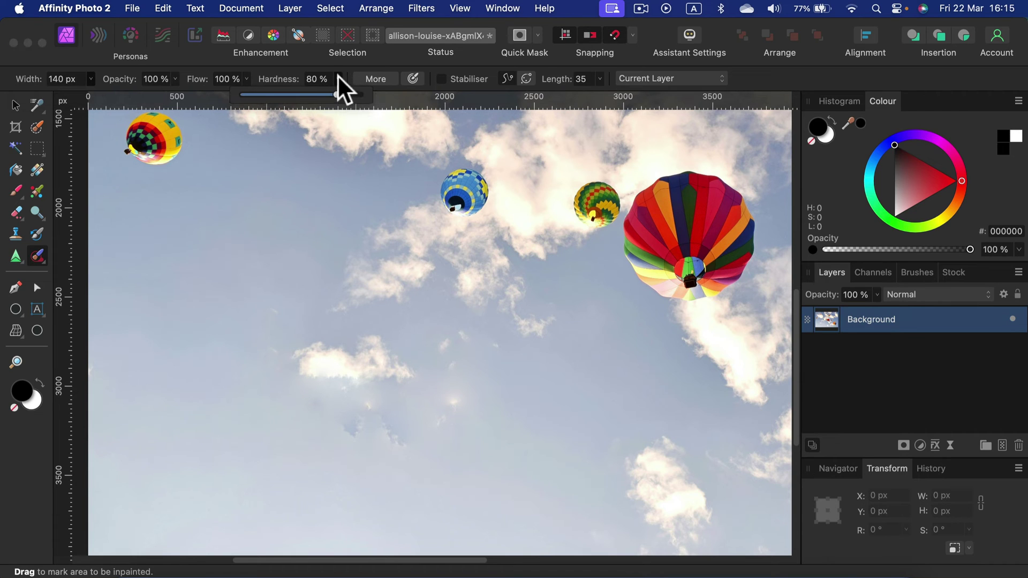
click(298, 94)
drag(300, 92, 301, 92)
- Brush over the five remaining faint marks in the lower sky to inpaint them away
mouse_move(374, 405)
mouse_down()
mouse_move(338, 404)
mouse_move(363, 445)
mouse_move(362, 411)
mouse_move(351, 443)
mouse_up()
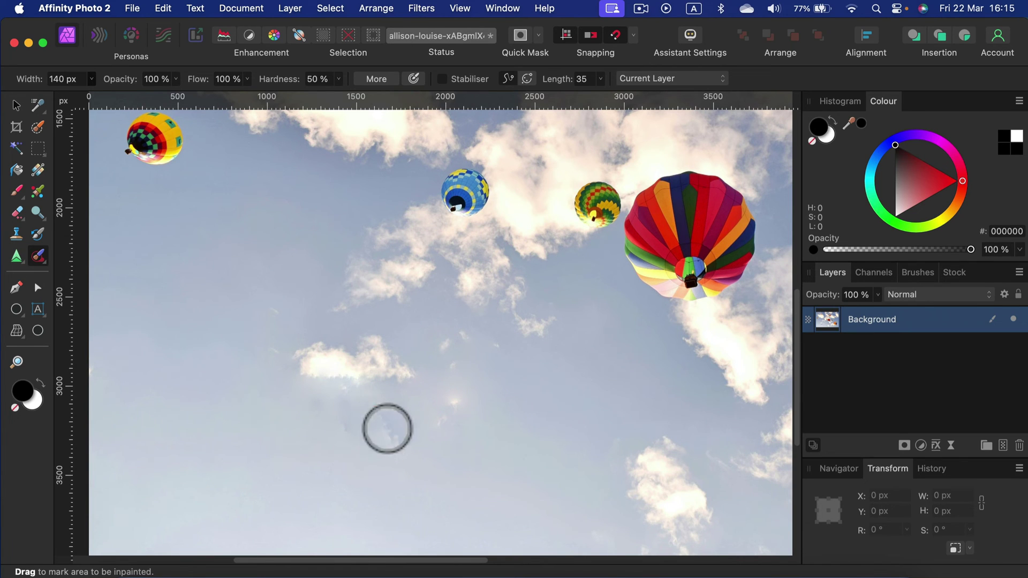
mouse_move(378, 410)
mouse_down()
mouse_move(384, 445)
mouse_move(415, 466)
mouse_up()
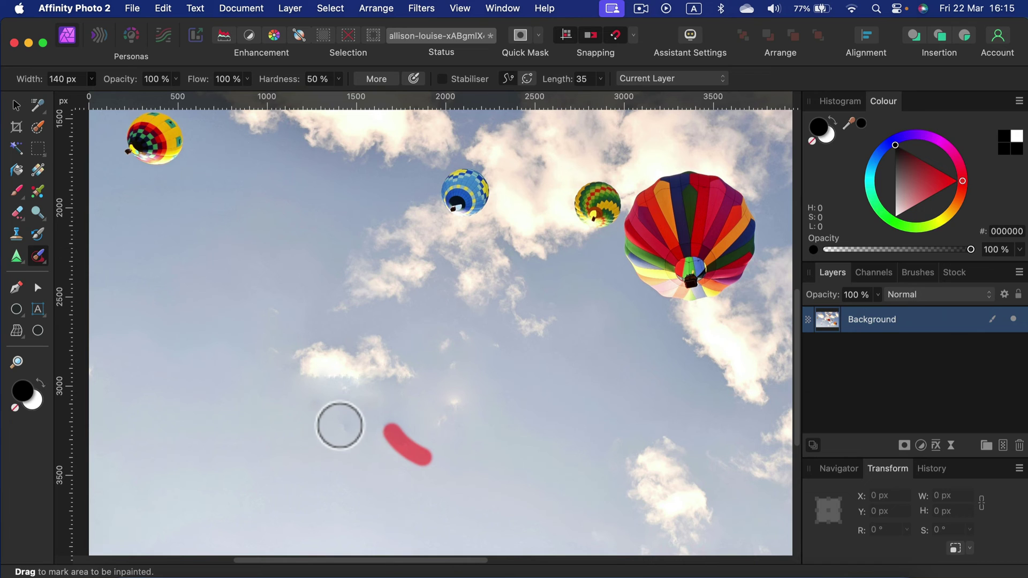
drag(350, 420, 334, 434)
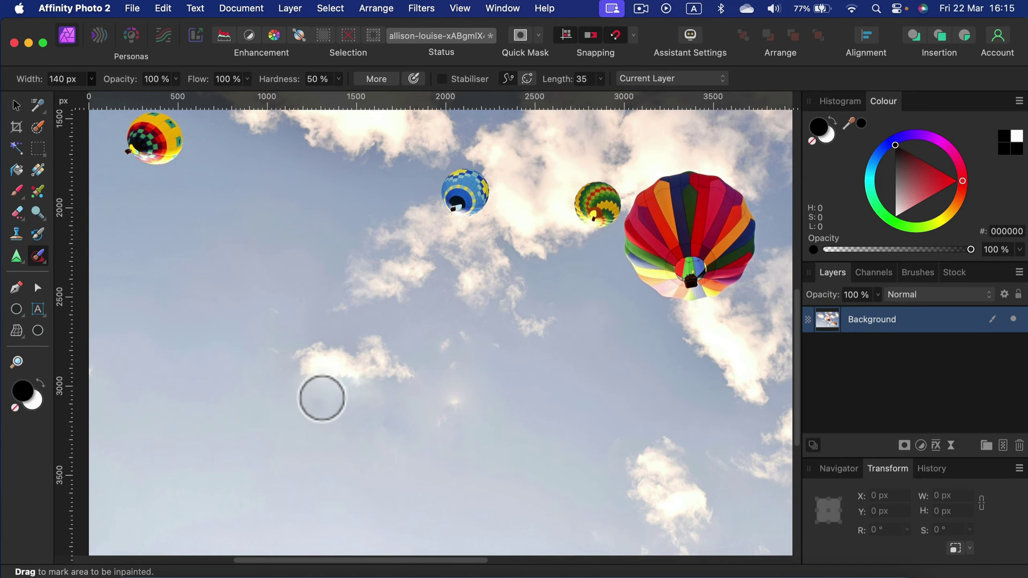
drag(324, 397, 293, 403)
drag(400, 424, 357, 428)
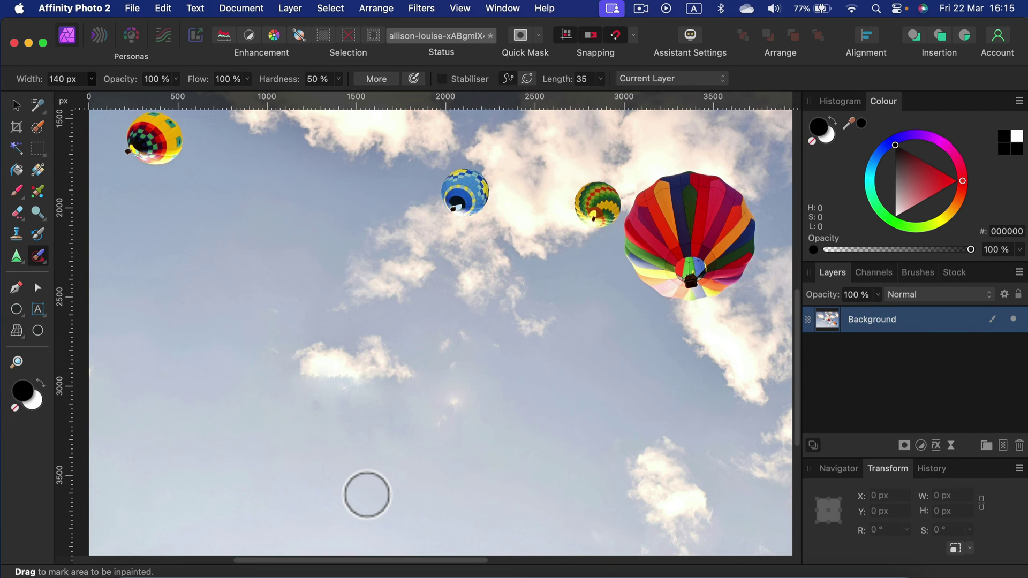
- Zoom to fit the entire cleaned balloon photo in the window with Cmd+0
key(super+0)
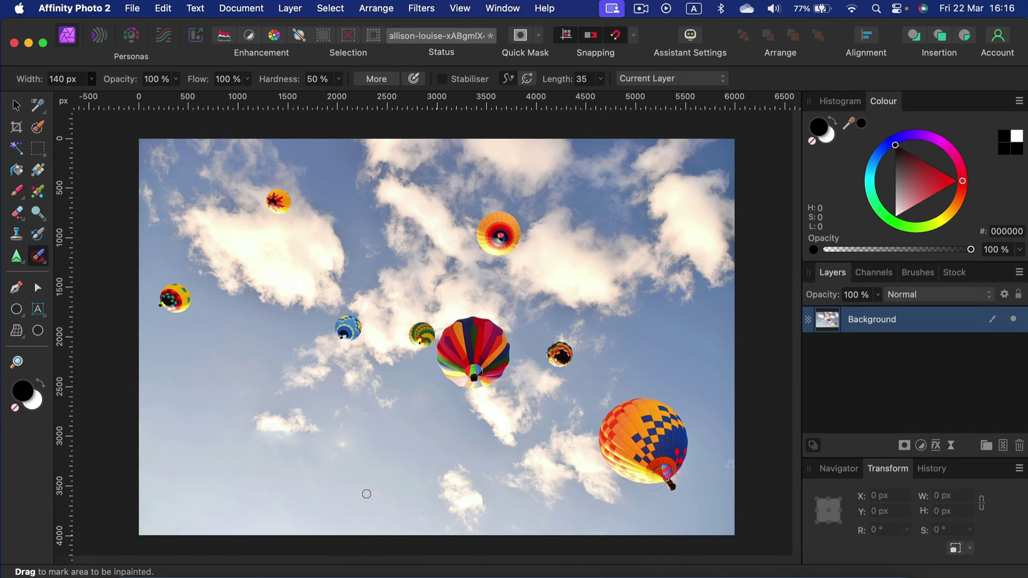